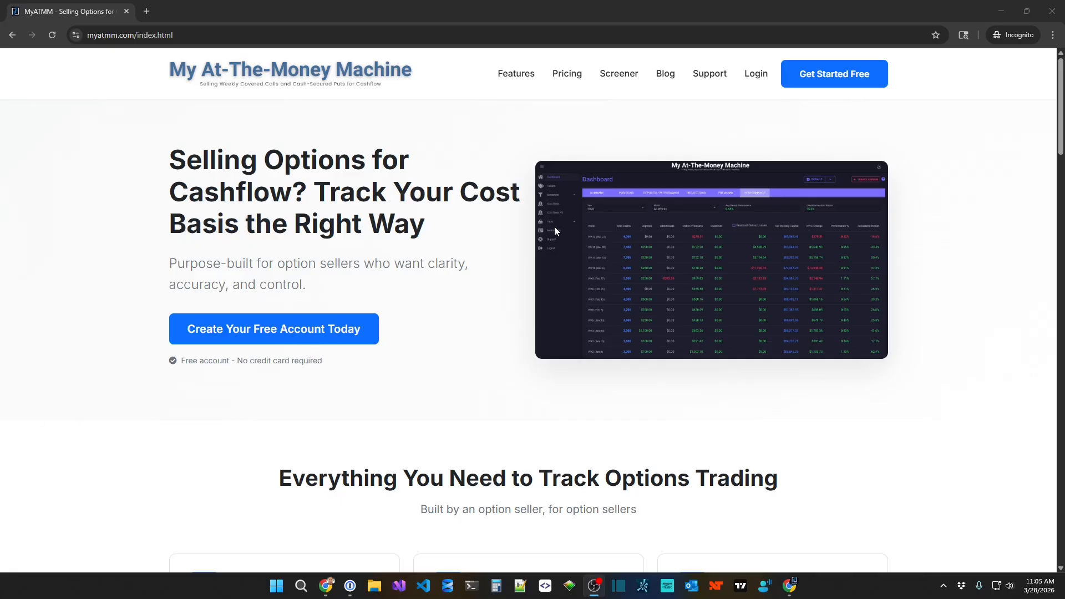
- Start free account sign-up with the landing page's Get Started Free button
{"action": "left_click", "coordinate": [837, 82]}
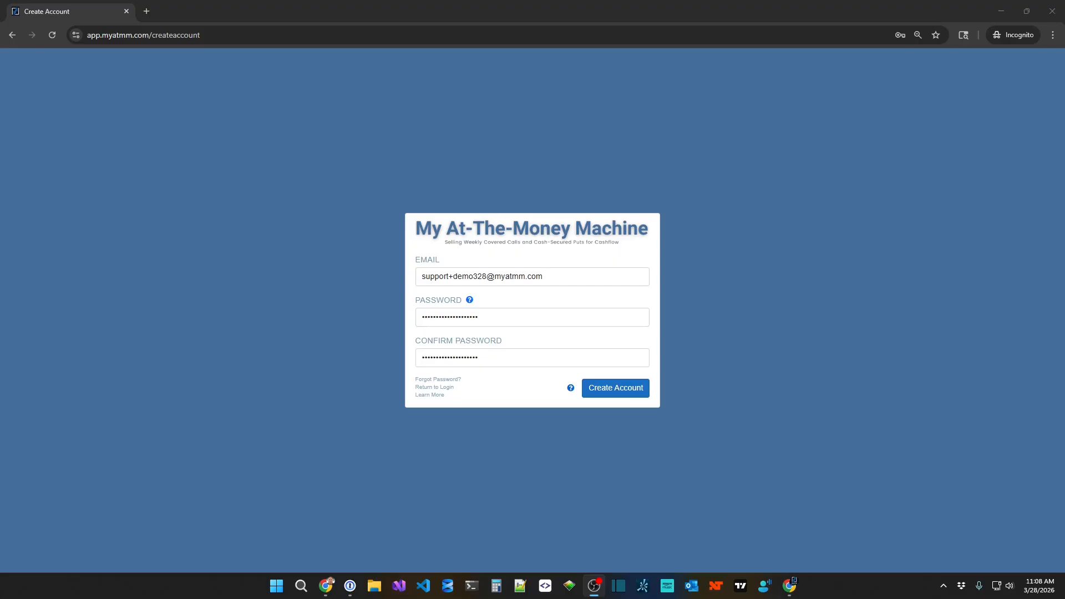
- Submit the new account details and confirm them with the emailed verification PIN
{"action": "left_click", "coordinate": [610, 391]}
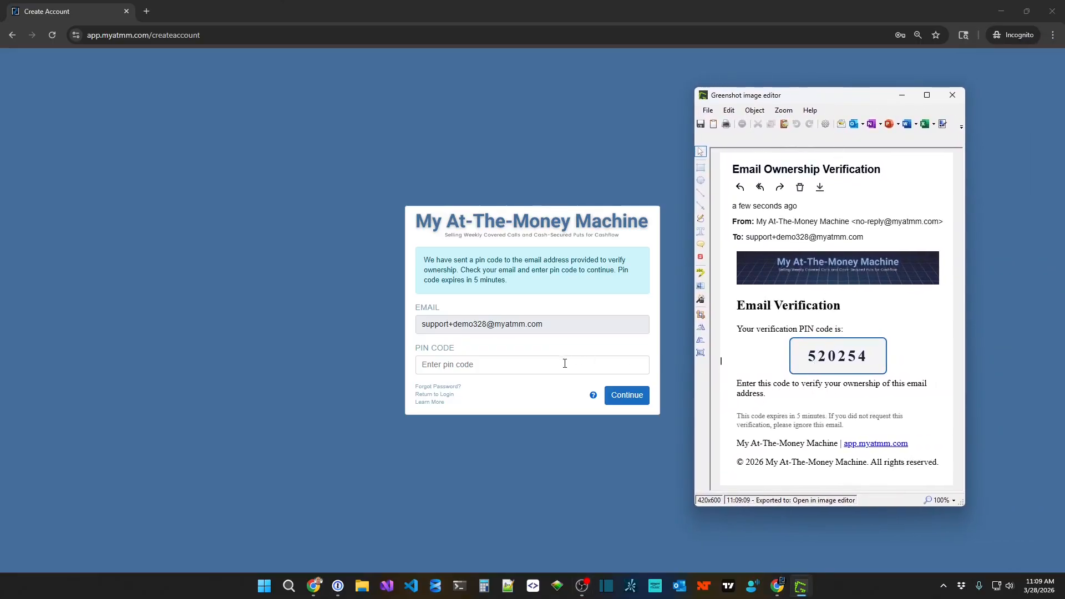
{"action": "left_click", "coordinate": [490, 366]}
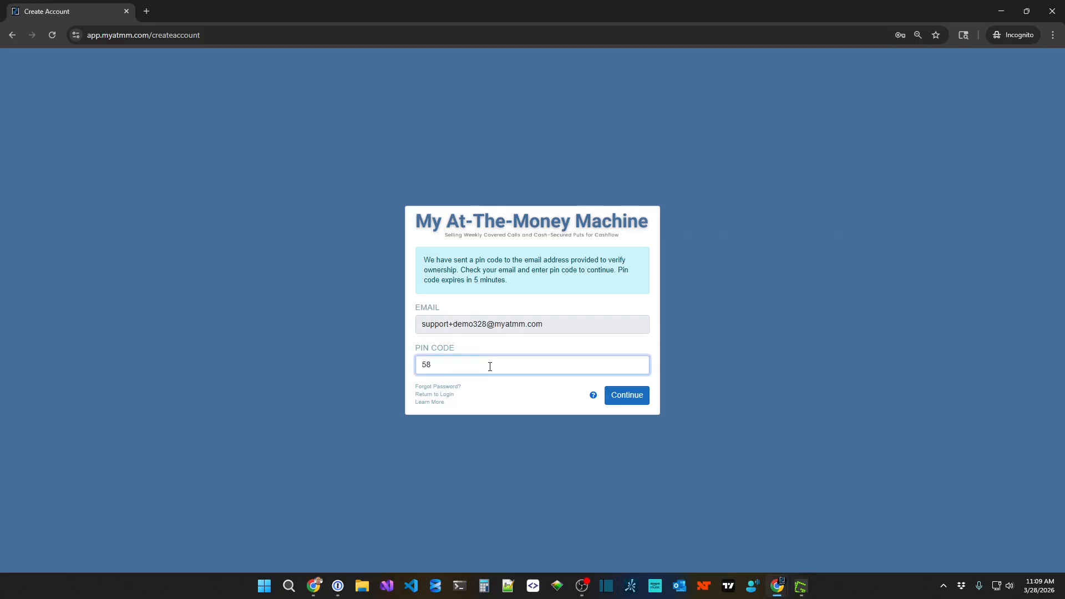
{"action": "left_click", "coordinate": [627, 397]}
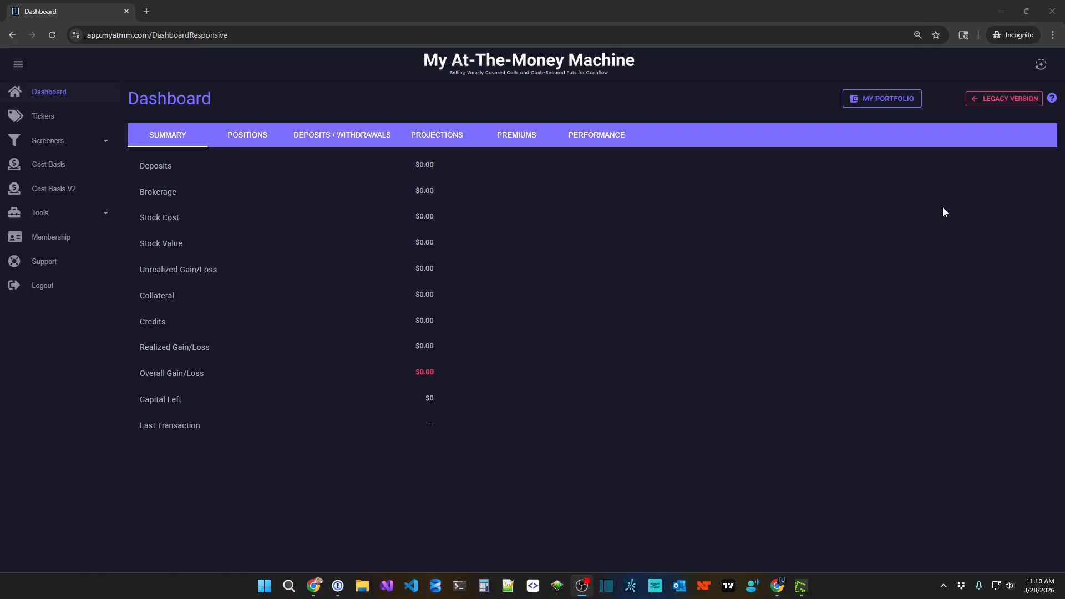
- Switch the site to light theme, then back to dark theme
{"action": "left_click", "coordinate": [1040, 66]}
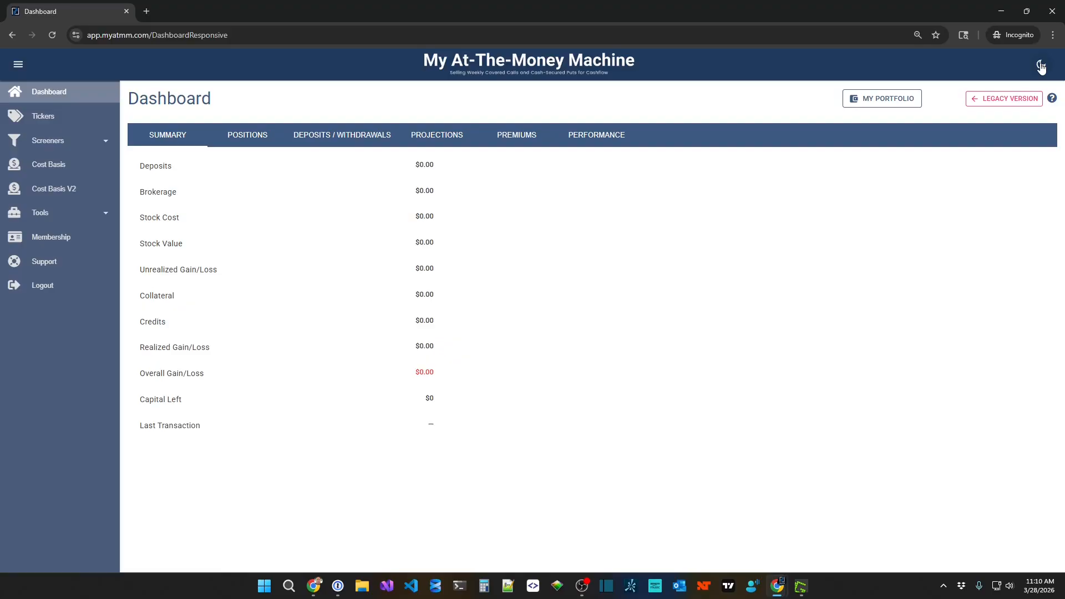
{"action": "left_click", "coordinate": [1040, 66]}
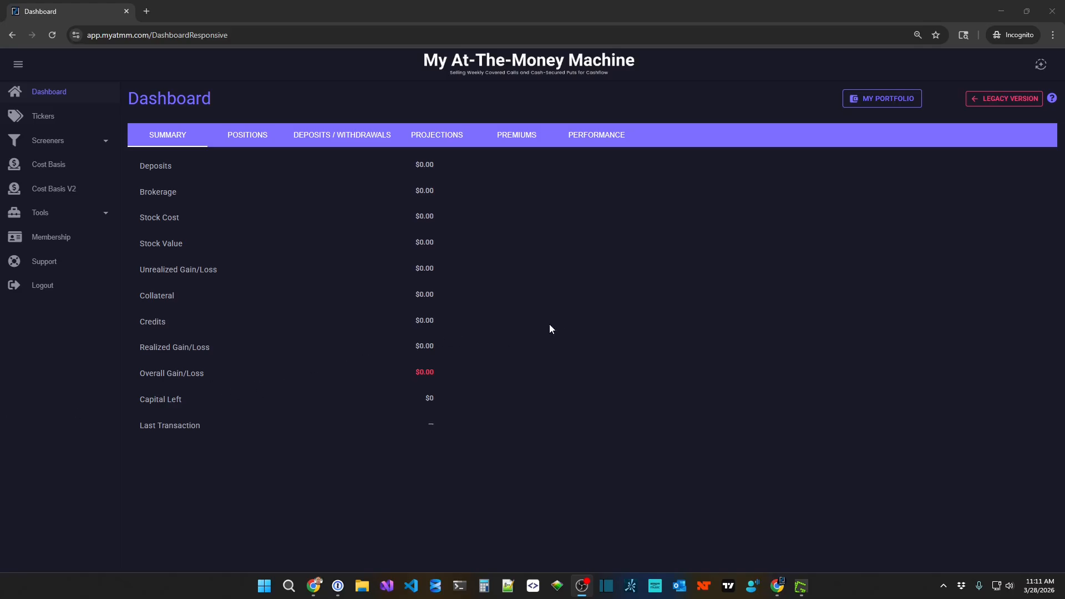
- Add the symbol tsla on the Tickers page so TSLA is tracked
{"action": "left_click", "coordinate": [44, 118]}
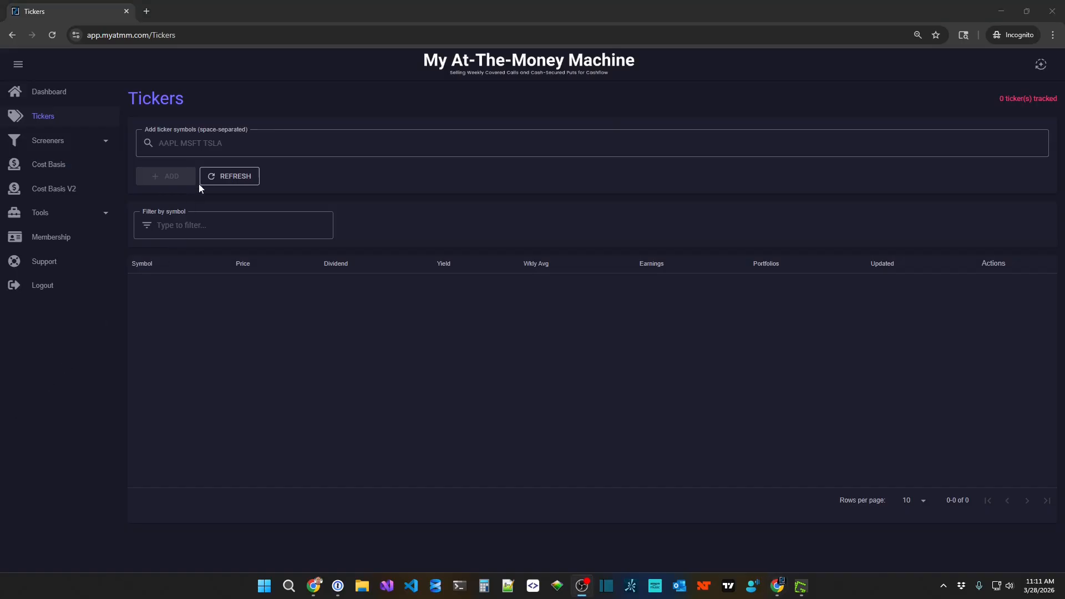
{"action": "left_click", "coordinate": [221, 143]}
{"action": "type", "text": "tsla"}
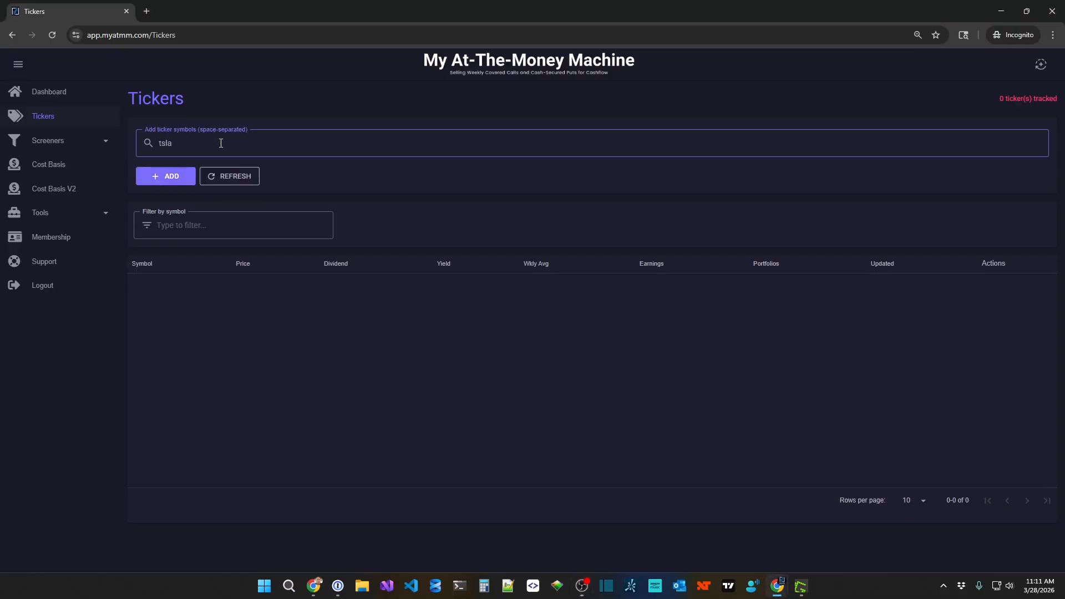
{"action": "left_click", "coordinate": [171, 177]}
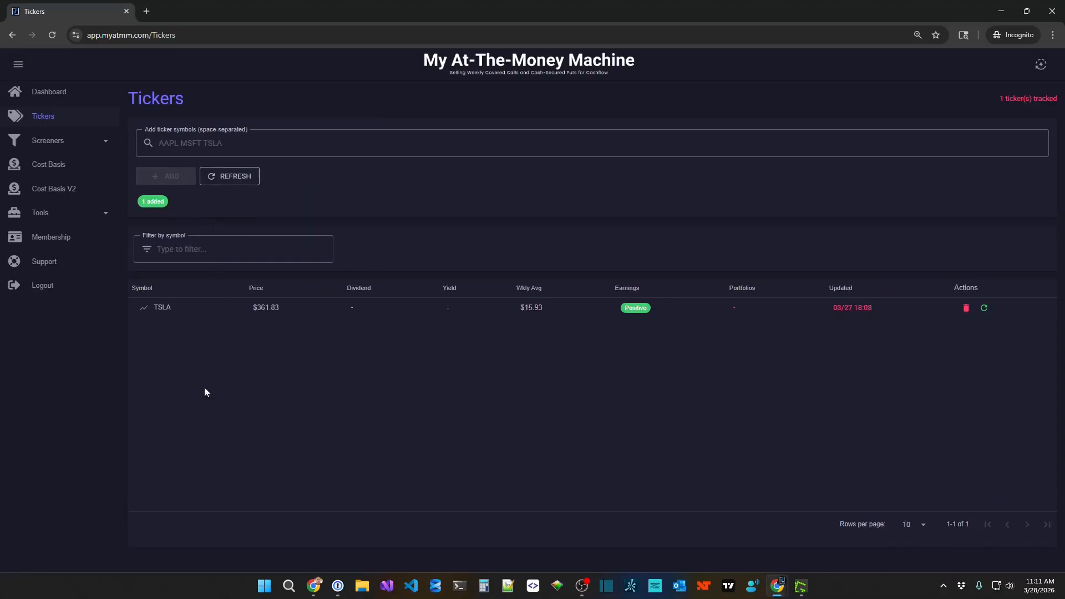
{"action": "key", "text": "alt+Tab"}
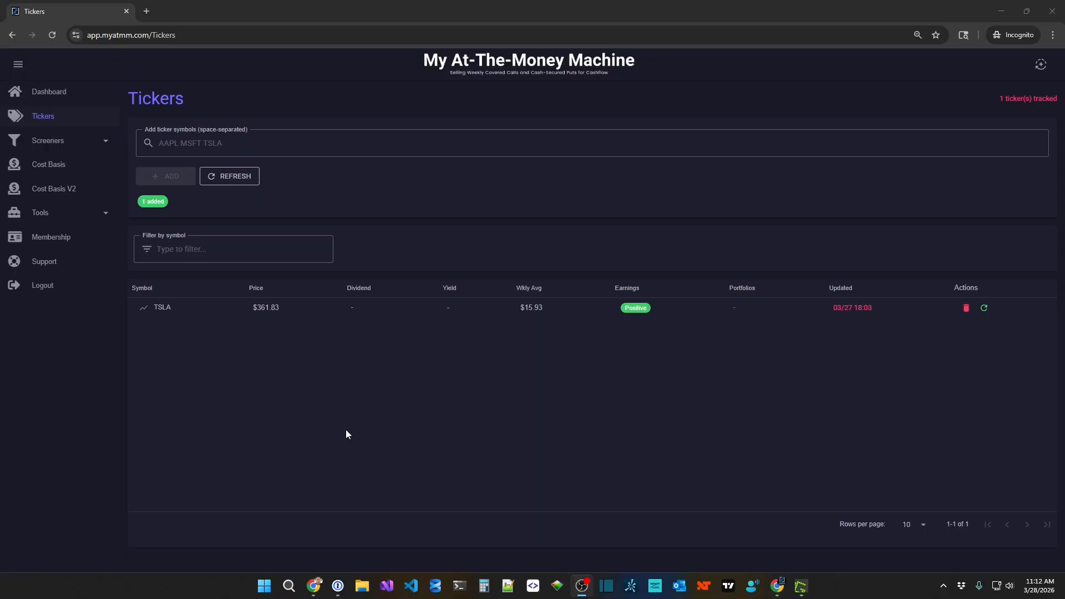
- Add and save a new TSLA symbol in Cost Basis V2
{"action": "left_click", "coordinate": [80, 194]}
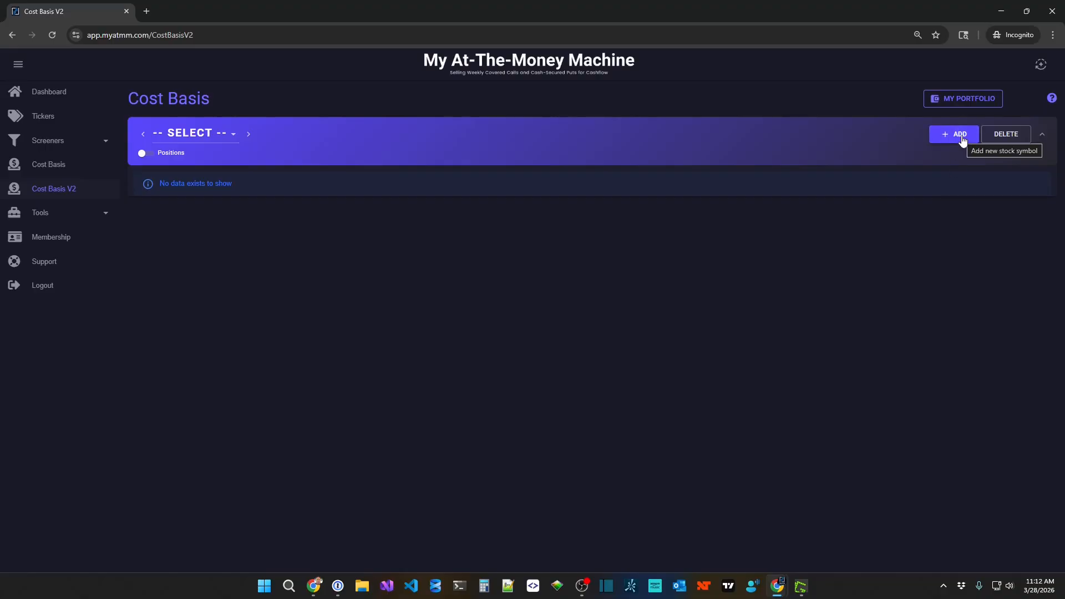
{"action": "left_click", "coordinate": [961, 138]}
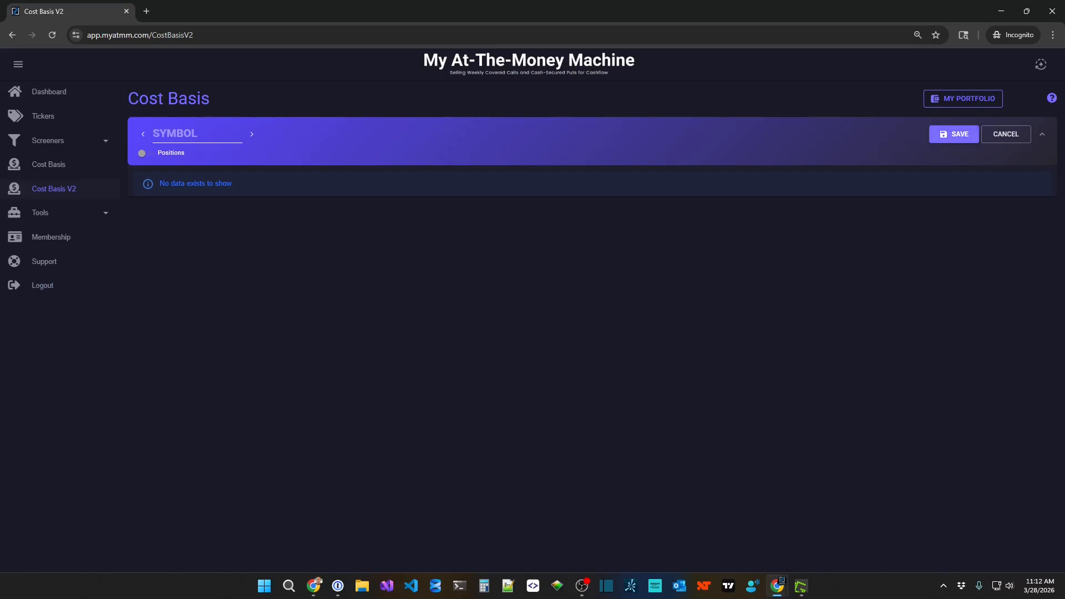
{"action": "left_click", "coordinate": [179, 134]}
{"action": "type", "text": "tsla"}
{"action": "left_click", "coordinate": [953, 134]}
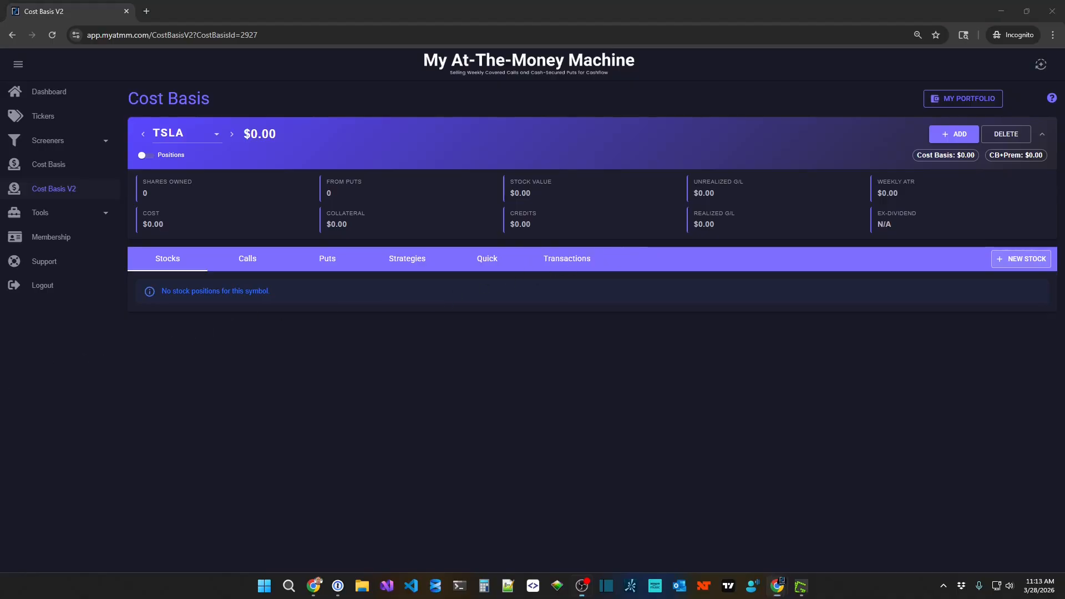
- Start a new TSLA put position as an STO trade for 1 contract
{"action": "left_click", "coordinate": [329, 259]}
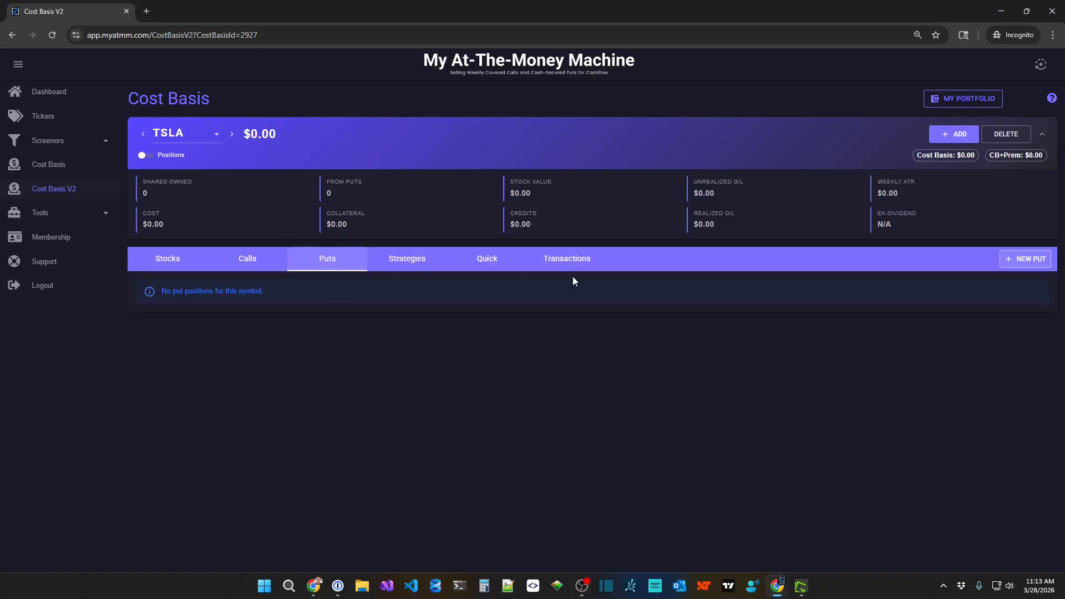
{"action": "left_click", "coordinate": [1032, 263]}
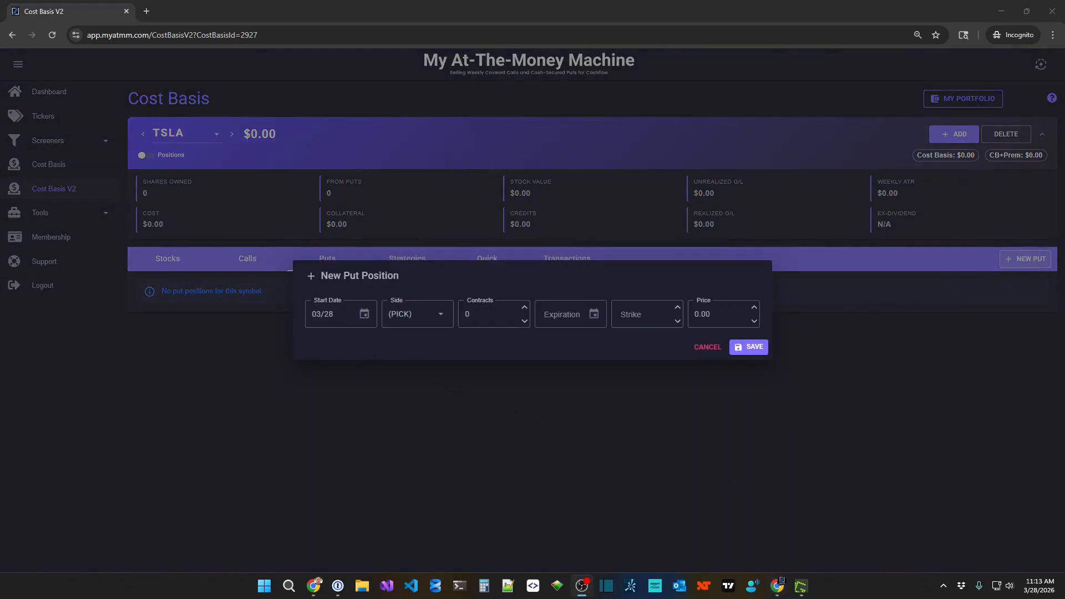
{"action": "left_click", "coordinate": [405, 320]}
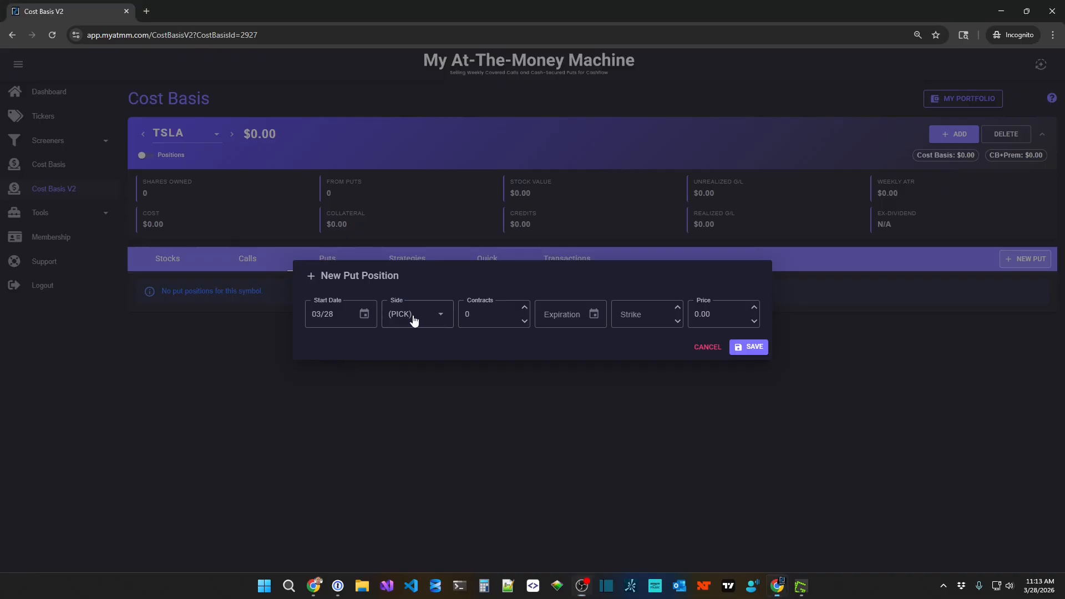
{"action": "left_click", "coordinate": [416, 357]}
{"action": "left_click", "coordinate": [524, 308]}
- Set expiration to April 3, 2026, strike 20 and price 0.80
{"action": "left_click", "coordinate": [594, 314]}
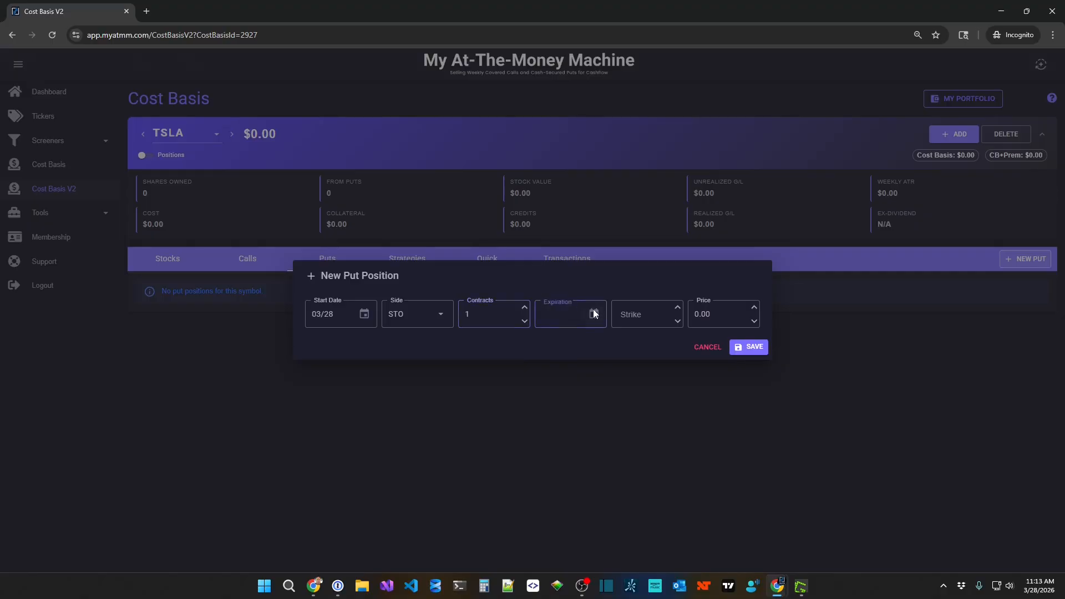
{"action": "left_click", "coordinate": [675, 396]}
{"action": "left_click", "coordinate": [652, 436]}
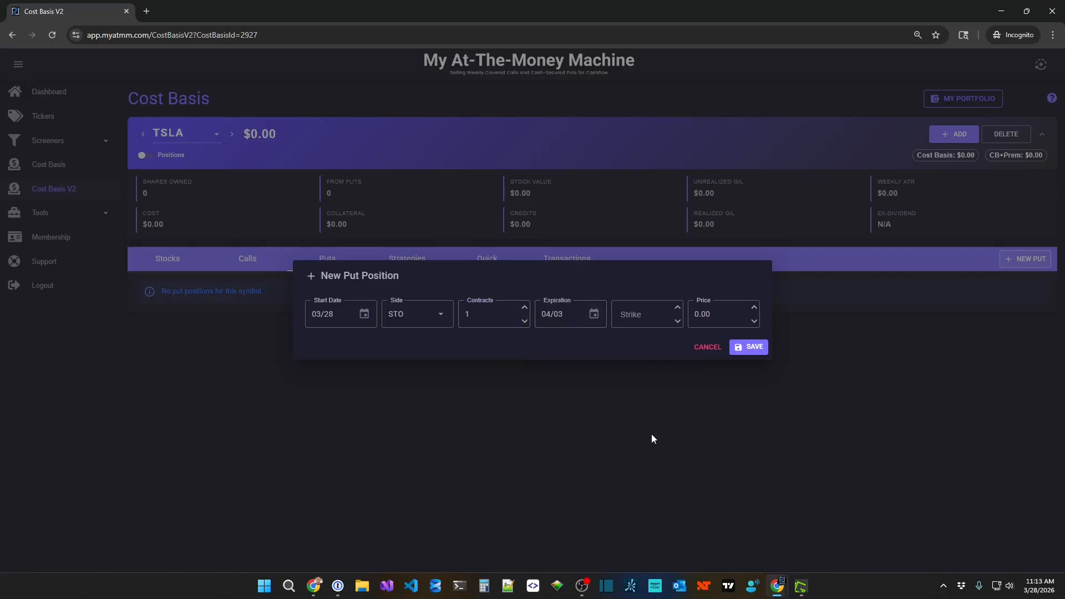
{"action": "left_click", "coordinate": [656, 316]}
{"action": "type", "text": "20"}
{"action": "key", "text": "Tab"}
{"action": "type", "text": ".8"}
{"action": "key", "text": "Tab"}
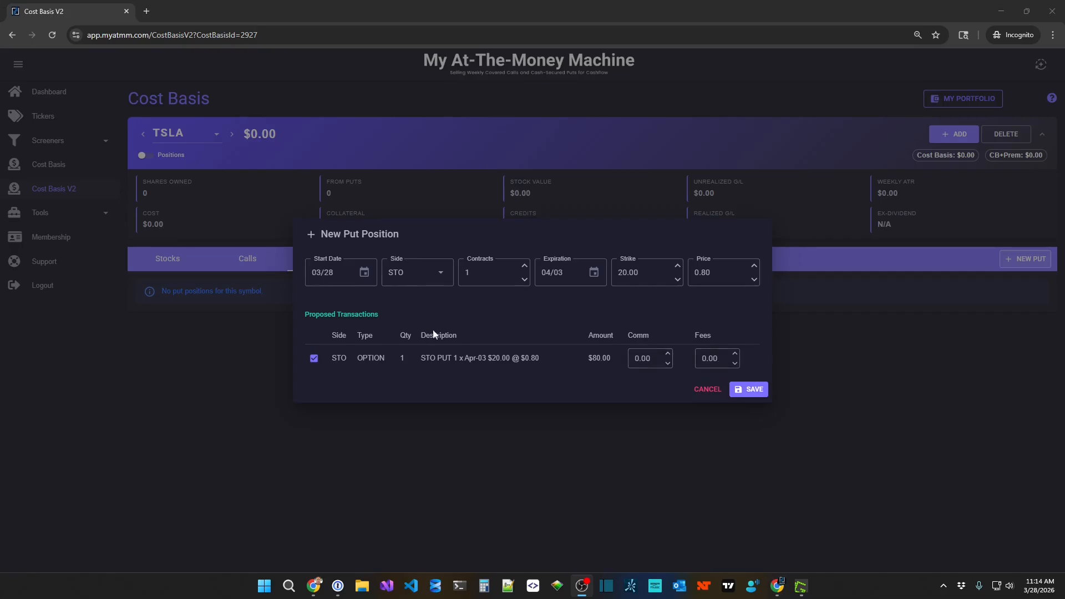
- Enter 0.65 commission and 0.01 fees on the proposed STO put, keeping it included
{"action": "left_click", "coordinate": [642, 359]}
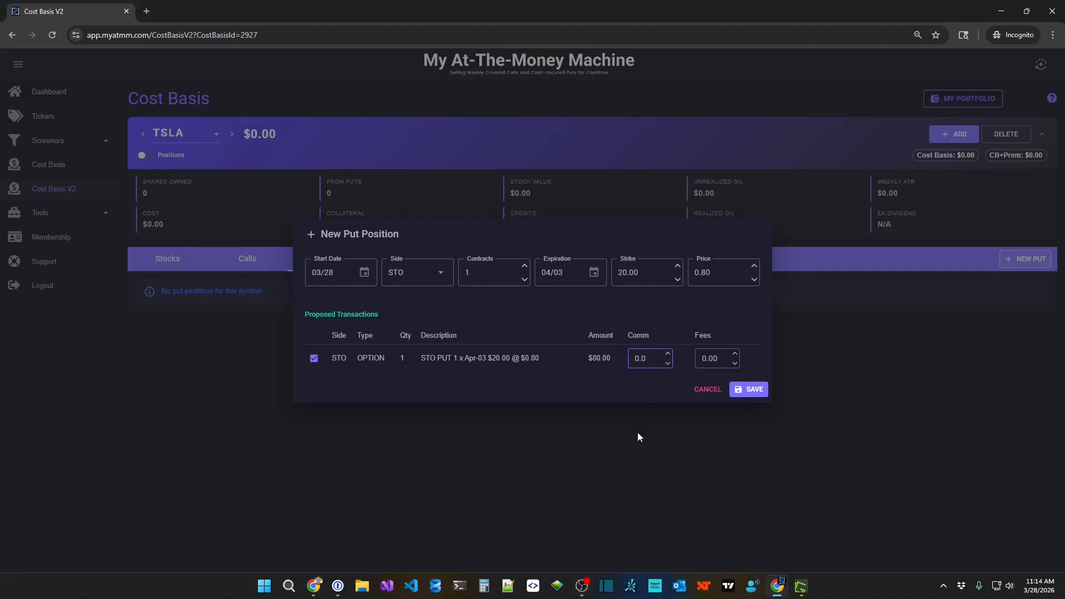
{"action": "key", "text": "BackSpace"}
{"action": "type", "text": "65"}
{"action": "key", "text": "Tab"}
{"action": "type", "text": "0.01"}
{"action": "left_click", "coordinate": [314, 360]}
{"action": "left_click", "coordinate": [314, 360]}
- Save the New Put Position to record the TSLA STO put
{"action": "left_click", "coordinate": [751, 391]}
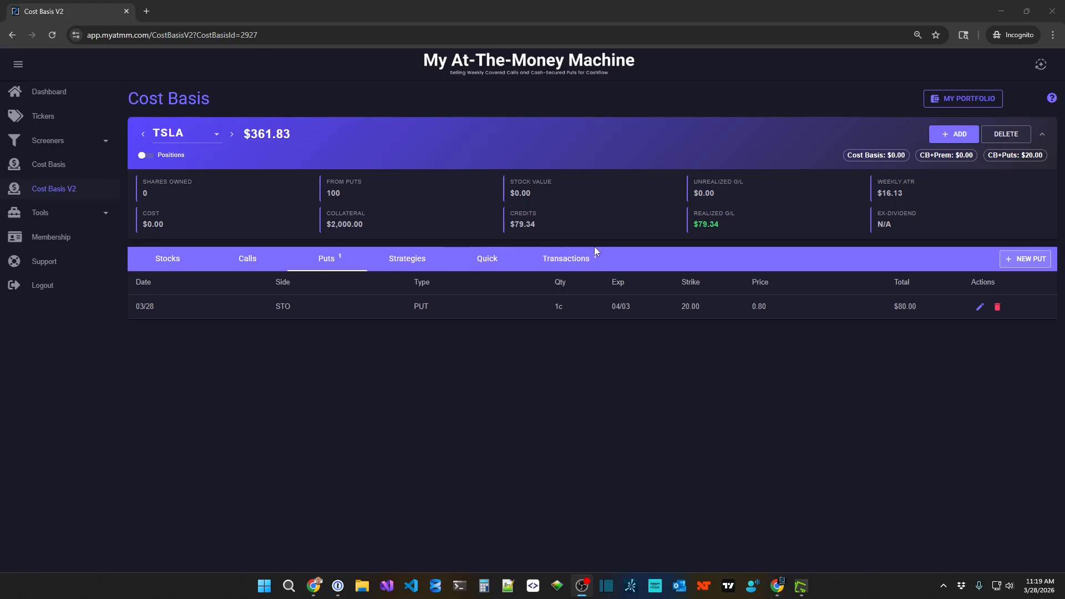
- Show the Transactions list for TSLA's cost basis
{"action": "left_click", "coordinate": [577, 262]}
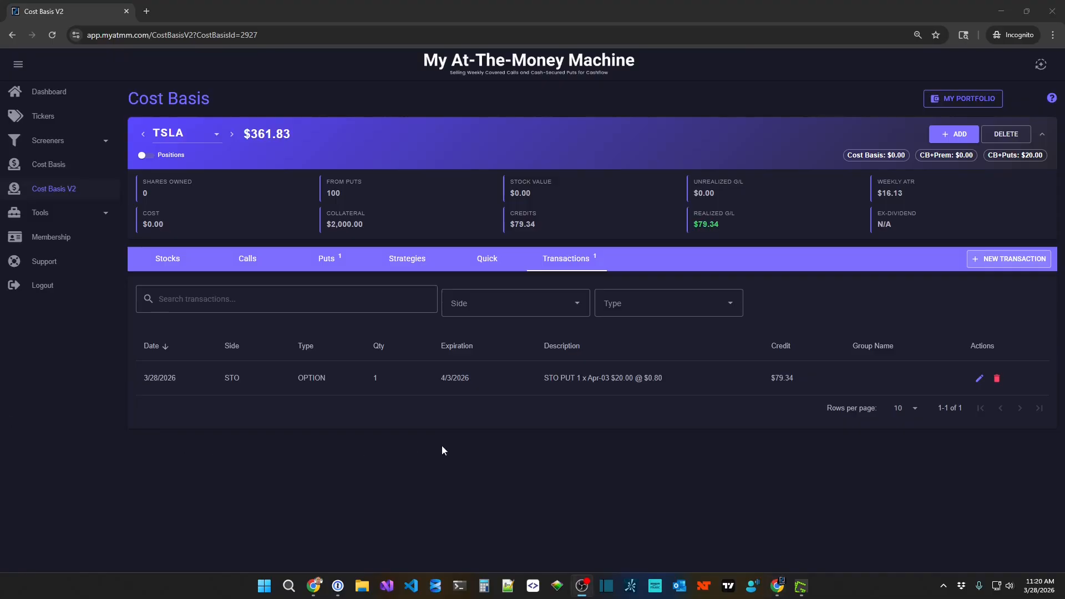
- Go to the Dashboard's Positions and then Premiums view, showing MAR-2026 at $79.34
{"action": "left_click", "coordinate": [66, 97]}
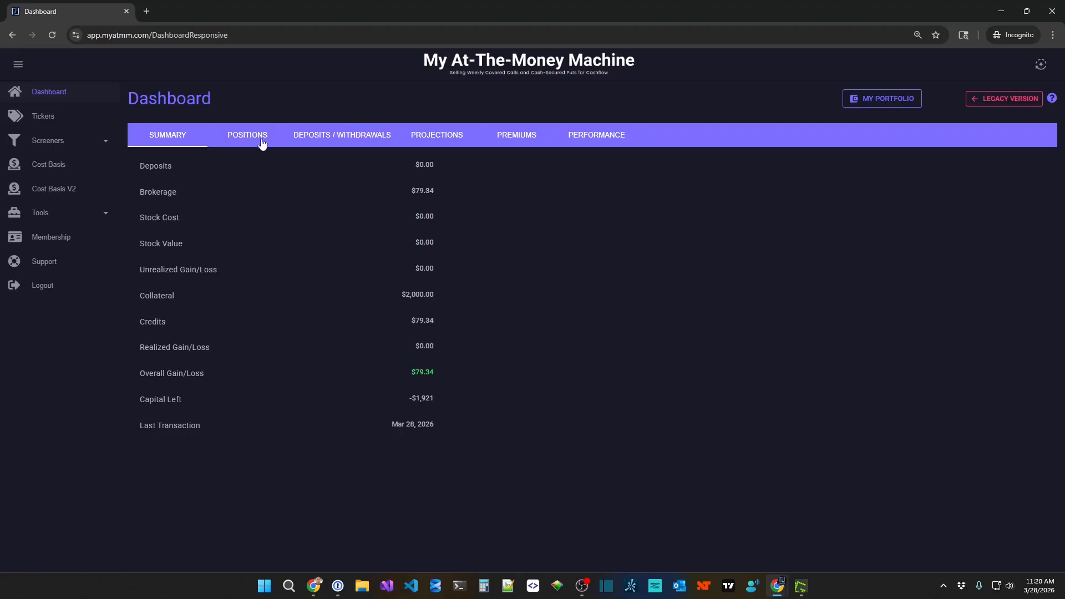
{"action": "left_click", "coordinate": [246, 135]}
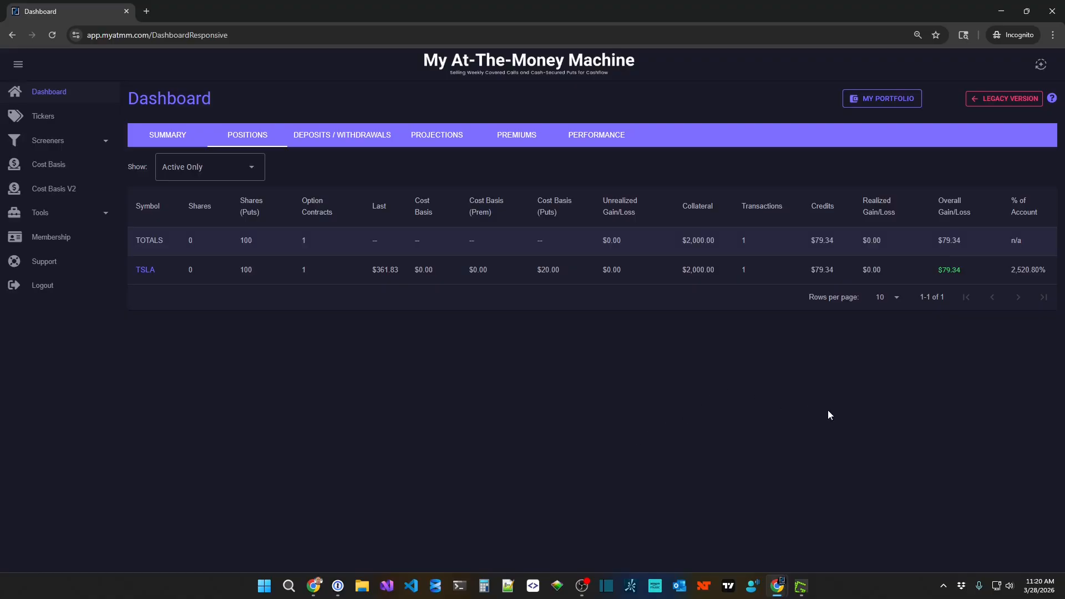
{"action": "left_click", "coordinate": [510, 138]}
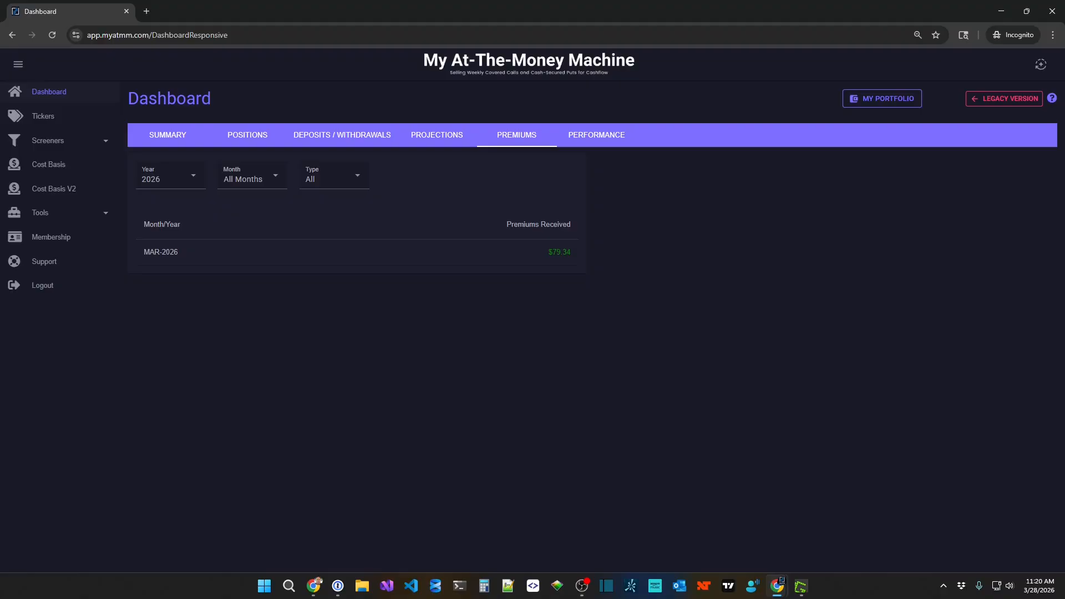
- Show MAR-2026 performance: $79.34 option premiums, 200.00% performance and 2400.0% annualized return
{"action": "left_click", "coordinate": [435, 140]}
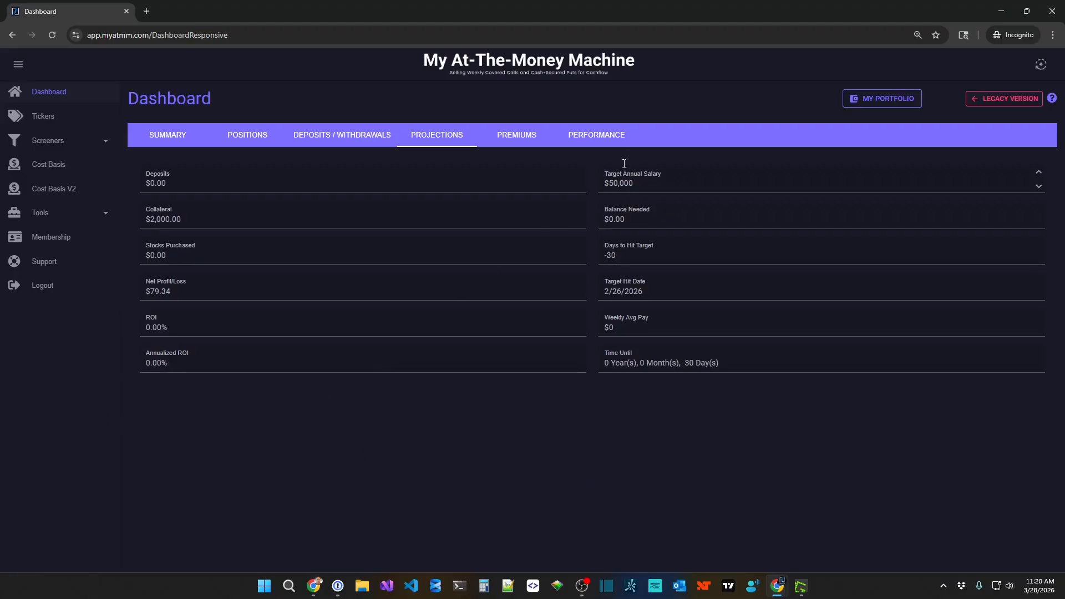
{"action": "left_click", "coordinate": [603, 137]}
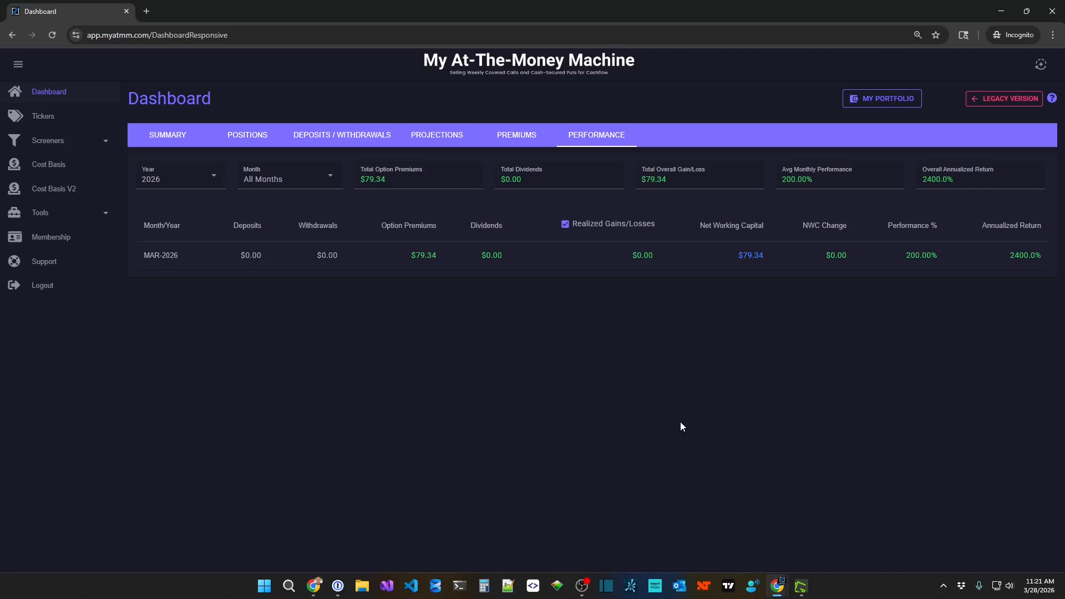
- Break performance down by All Weeks, with WK14 (Apr 3) at 200.00%, and expand Screeners
{"action": "left_click", "coordinate": [329, 175]}
{"action": "left_click", "coordinate": [294, 228]}
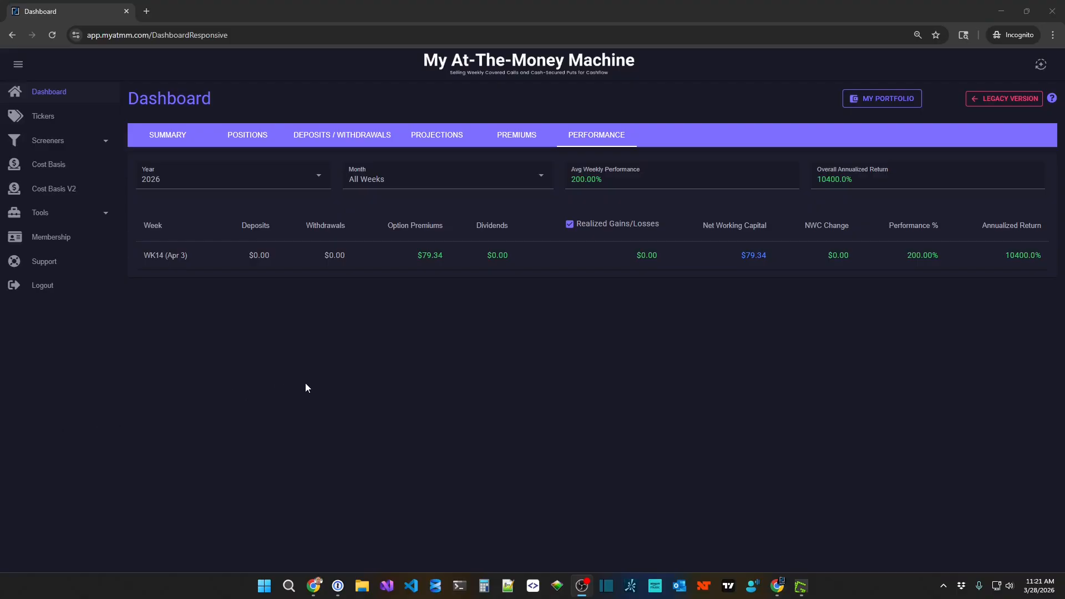
{"action": "left_click", "coordinate": [98, 140]}
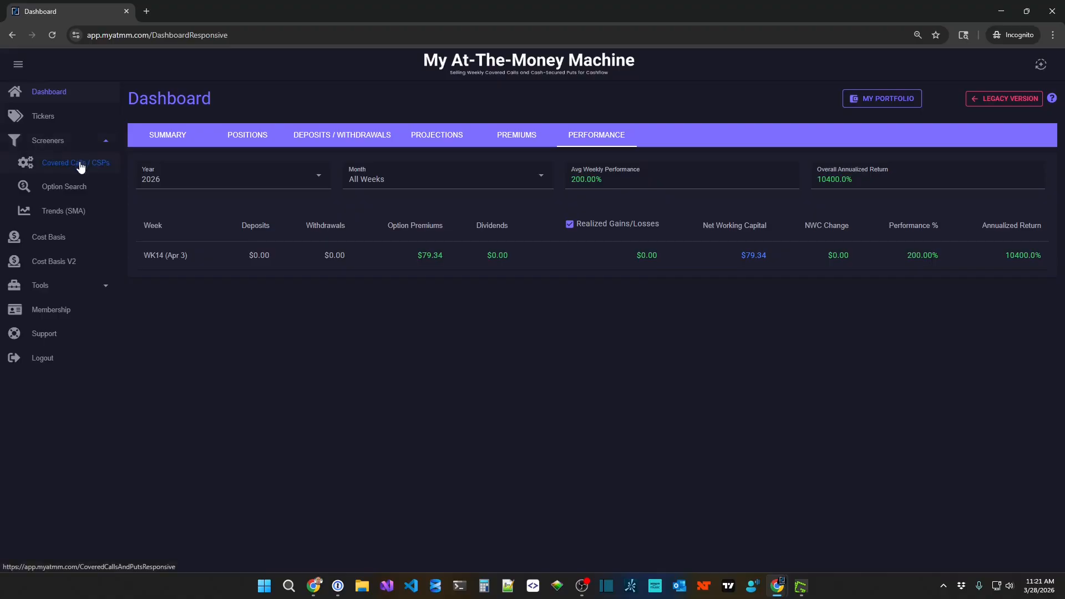
- Open Option Search from Covered Calls / CSPs, listing 10 TSLA calls and puts expiring Mar-30 to Apr-10
{"action": "left_click", "coordinate": [81, 167]}
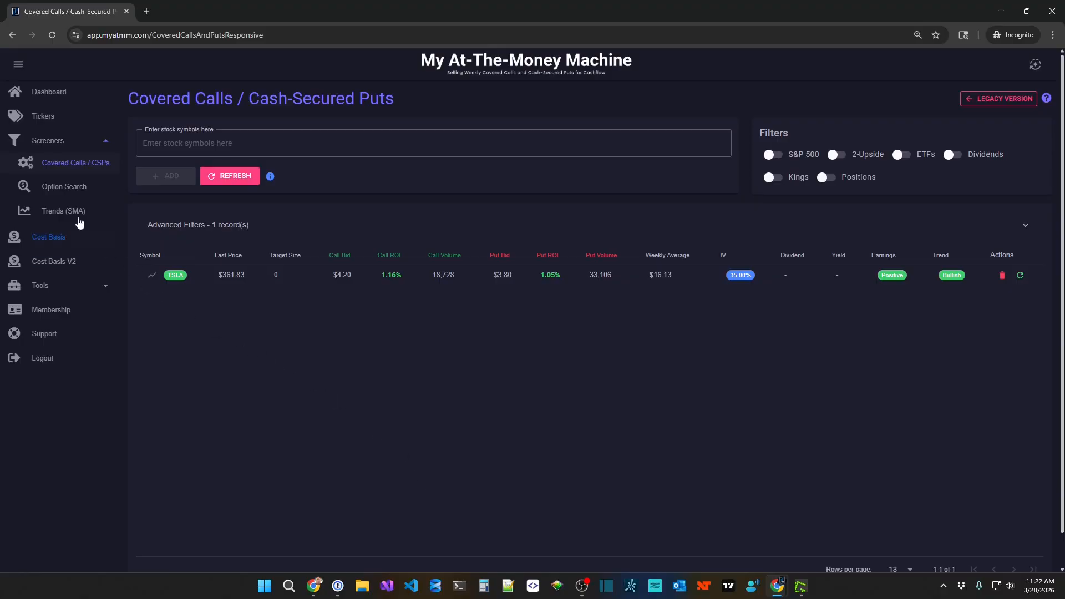
{"action": "left_click", "coordinate": [66, 190]}
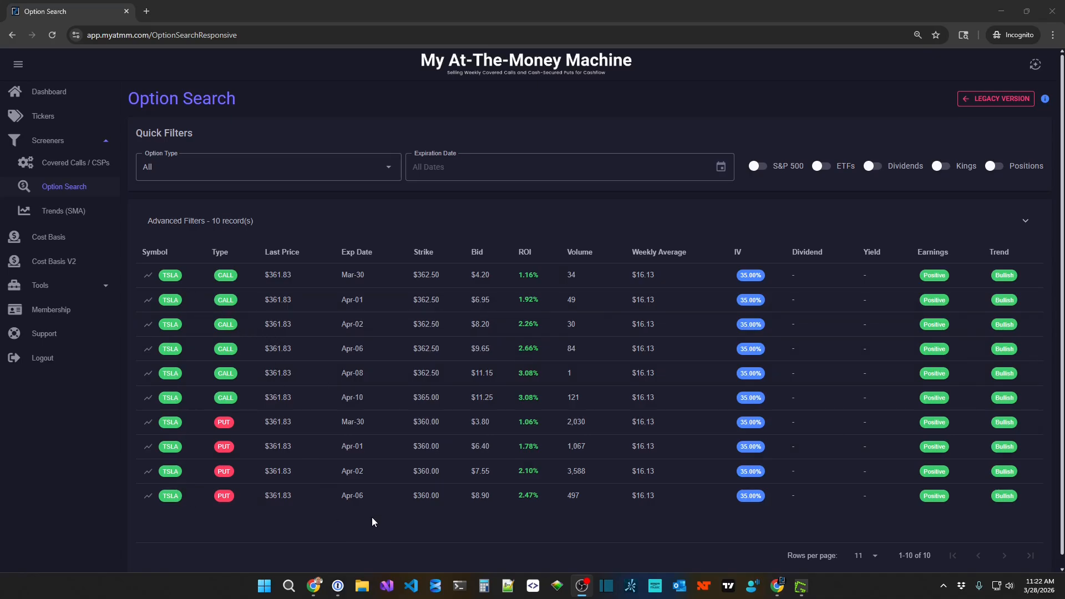
- Open Trends (SMA), showing TSLA at $361.83 with a Bullish trend and 35.00% IV
{"action": "left_click", "coordinate": [73, 214]}
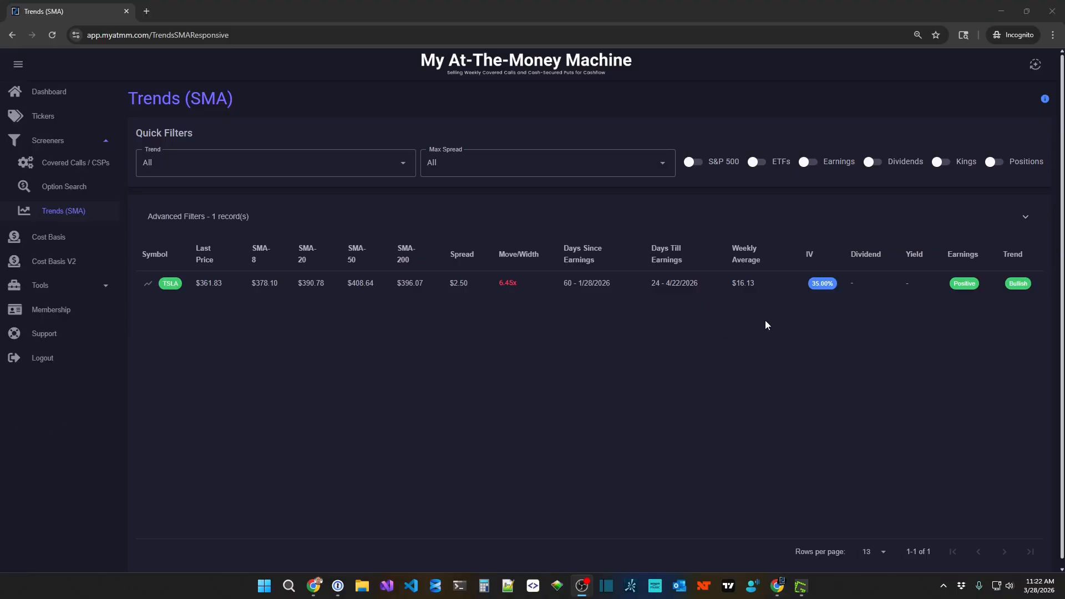
- Go back to the Dashboard summary with $2,000.00 collateral and $79.34 credits
{"action": "left_click", "coordinate": [62, 99]}
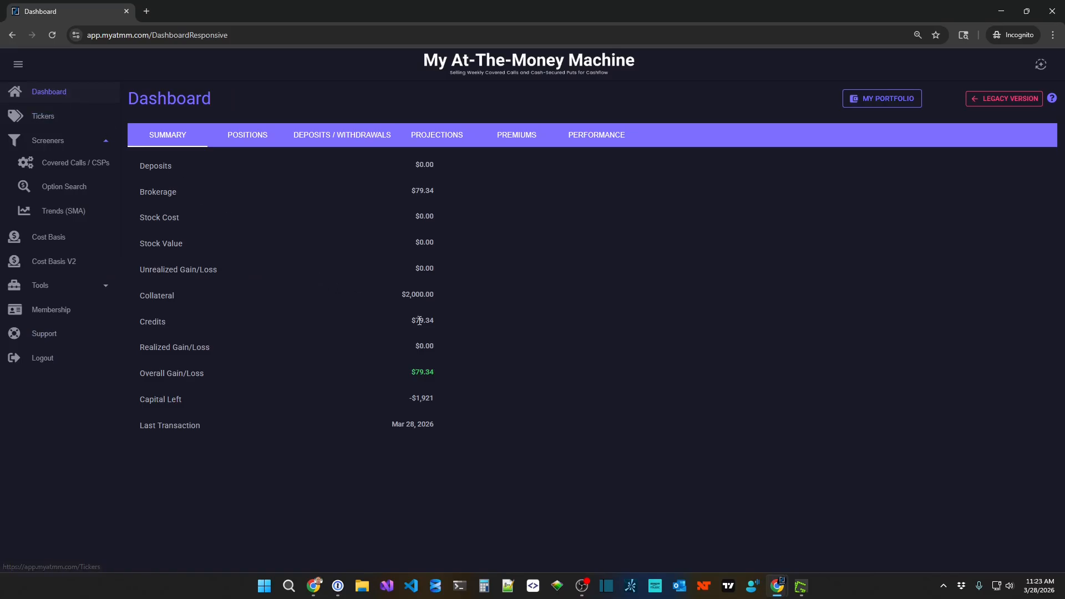